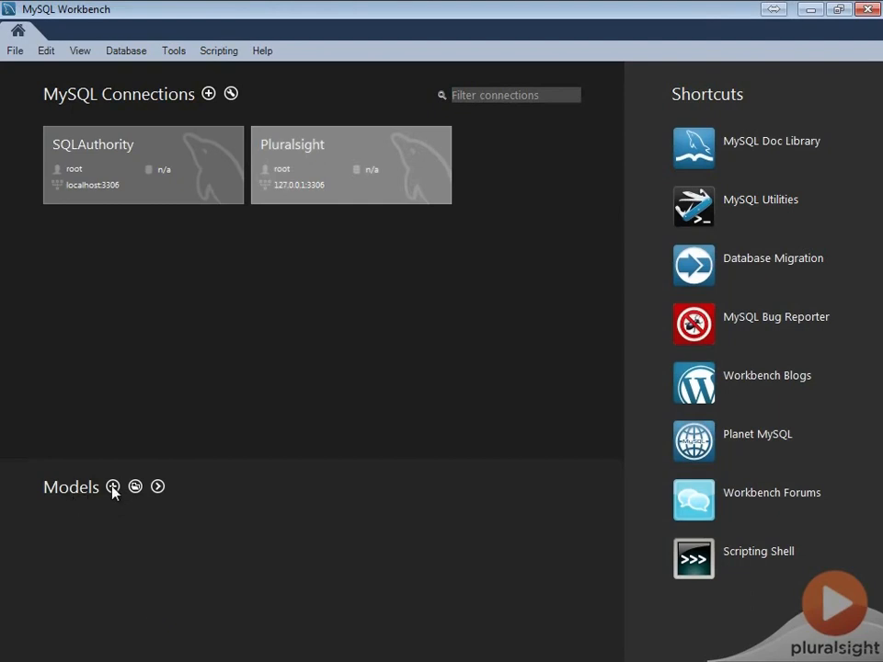
Start an EER model from an existing database and connect through the stored SQLAuthority connection to fetch the schema list
{"action": "left_click", "coordinate": [158, 487]}
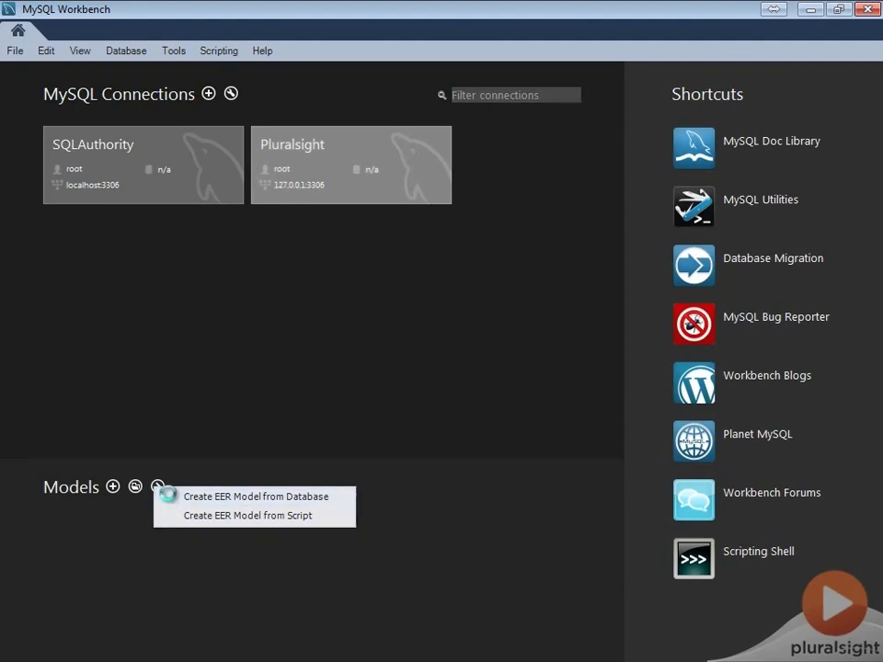
{"action": "left_click", "coordinate": [169, 501]}
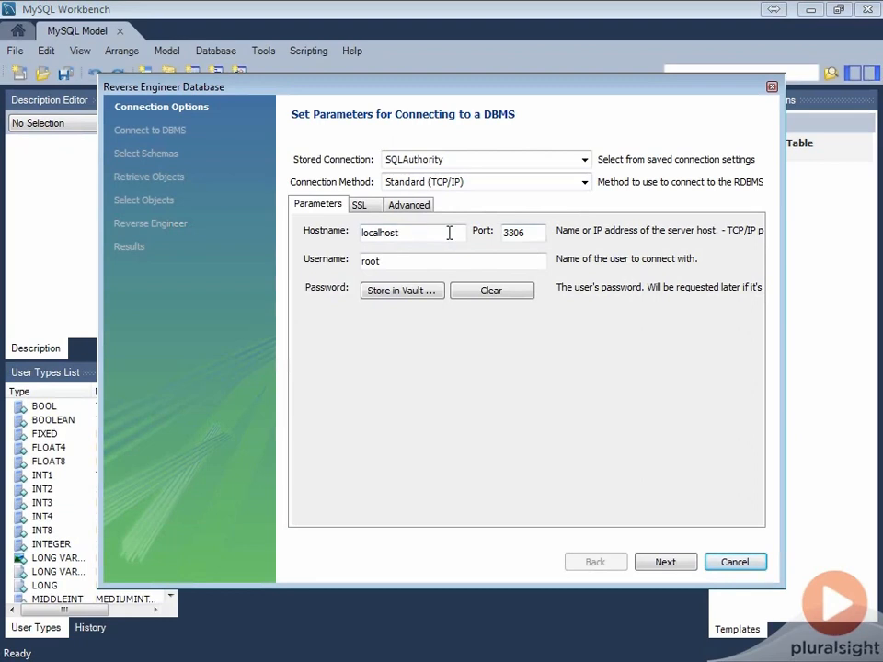
{"action": "left_click", "coordinate": [437, 261]}
{"action": "double_click", "coordinate": [437, 261]}
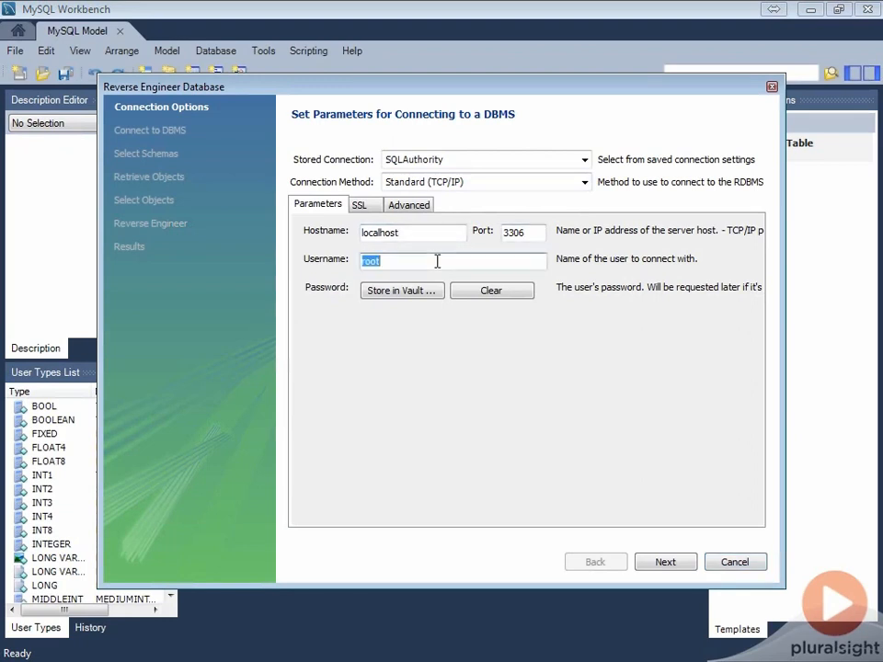
{"action": "left_click", "coordinate": [665, 562]}
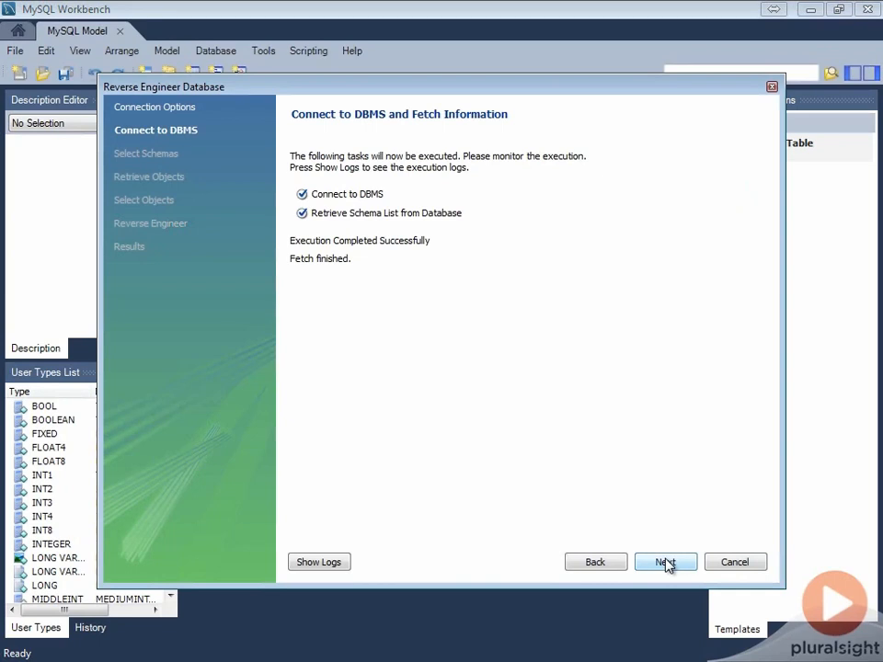
{"action": "left_click", "coordinate": [665, 562]}
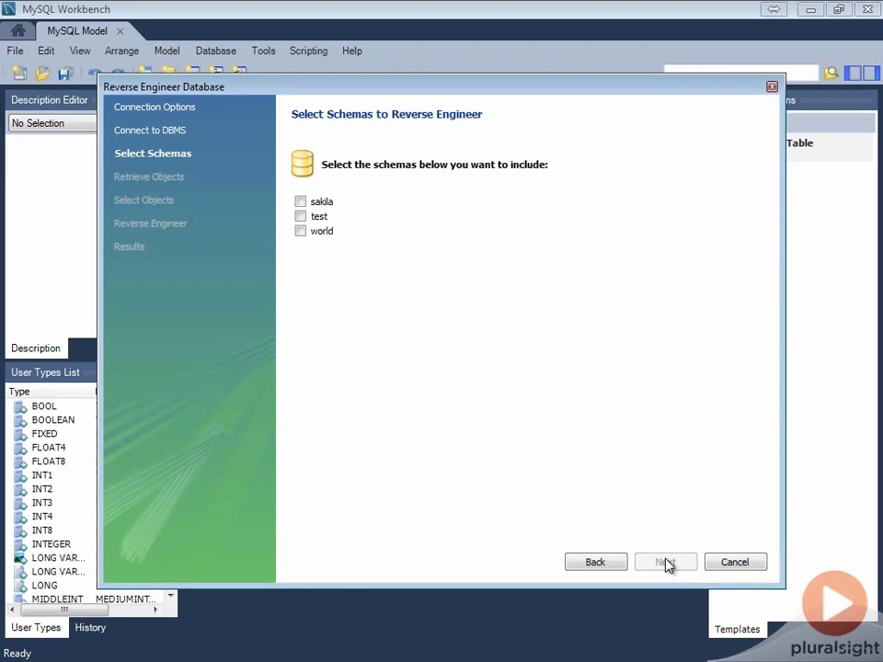
Choose the sakila schema for reverse engineering and retrieve its objects
{"action": "left_click", "coordinate": [300, 200]}
{"action": "left_click", "coordinate": [690, 571]}
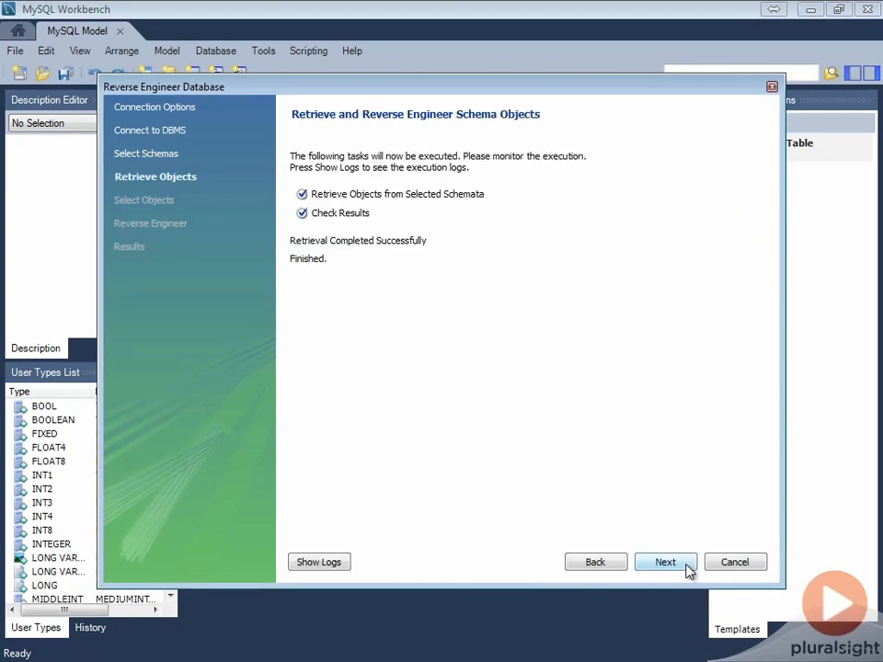
{"action": "left_click", "coordinate": [689, 571]}
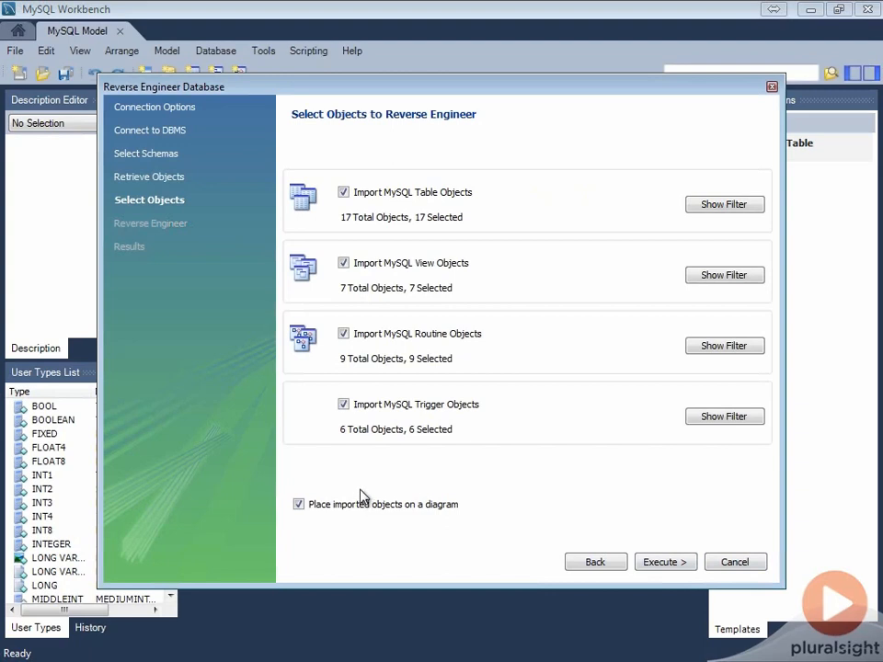
Review the filter list of MySQL table objects, then return to the object selection through the retrieval stage
{"action": "left_click", "coordinate": [730, 207]}
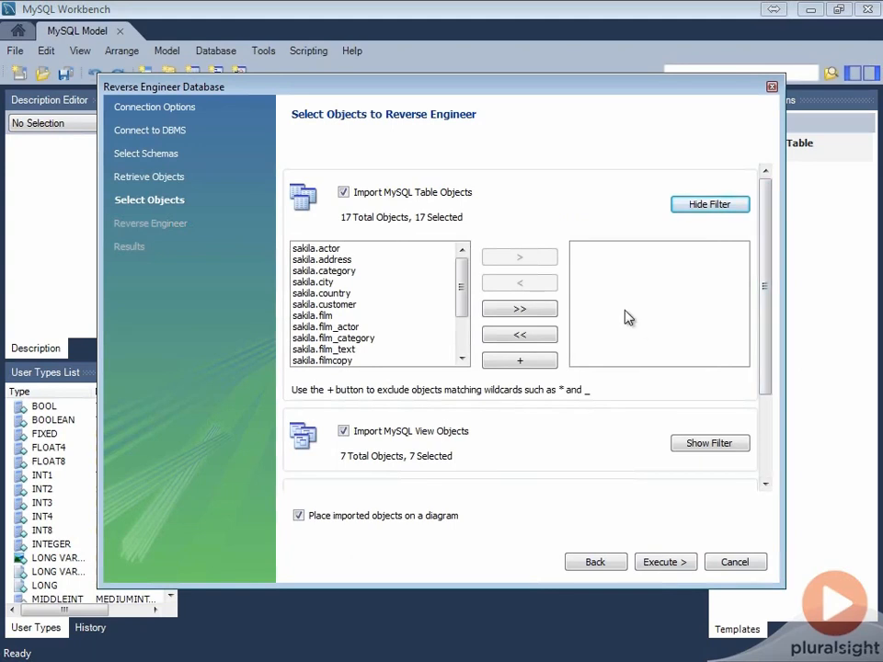
{"action": "left_click", "coordinate": [576, 571]}
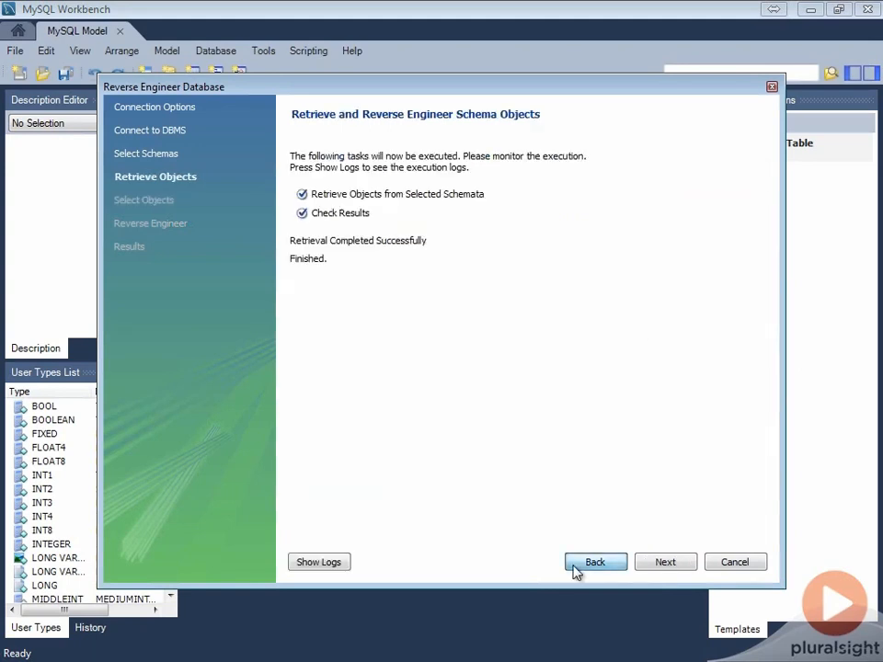
{"action": "left_click", "coordinate": [666, 564]}
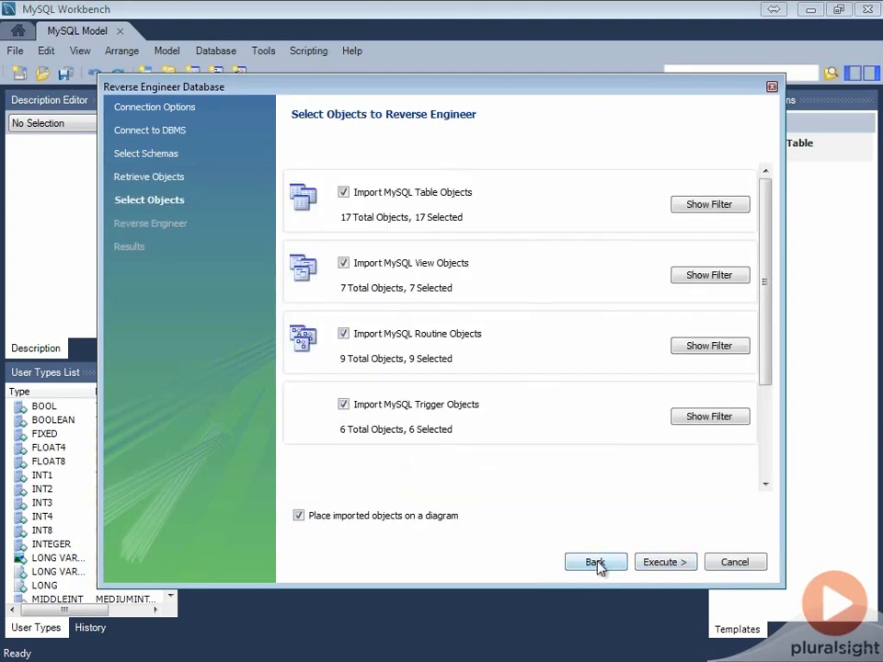
Reverse engineer all selected sakila tables, views, routines and triggers onto a diagram and finish the wizard
{"action": "left_click", "coordinate": [679, 563]}
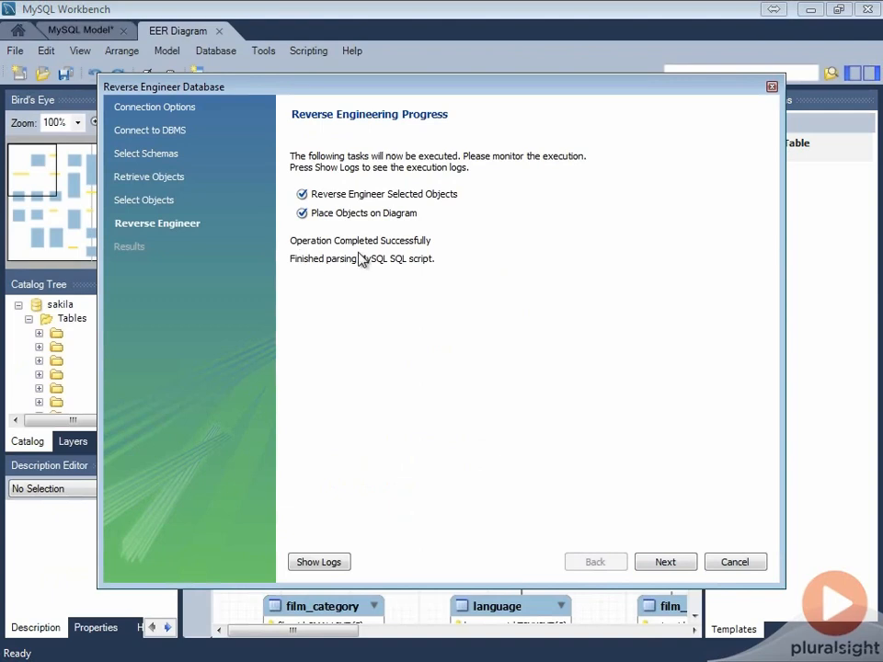
{"action": "left_click", "coordinate": [670, 569]}
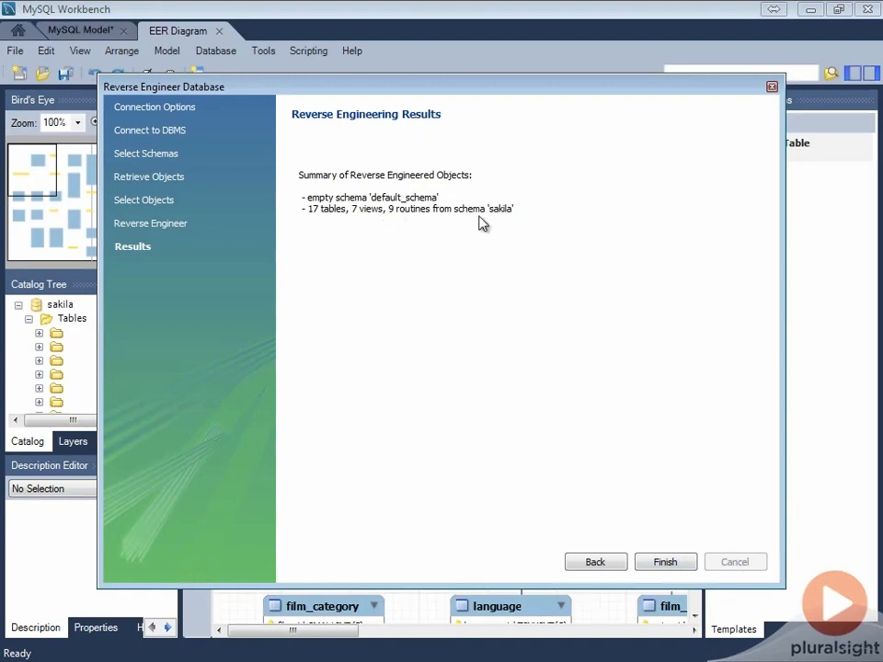
{"action": "left_click", "coordinate": [670, 563]}
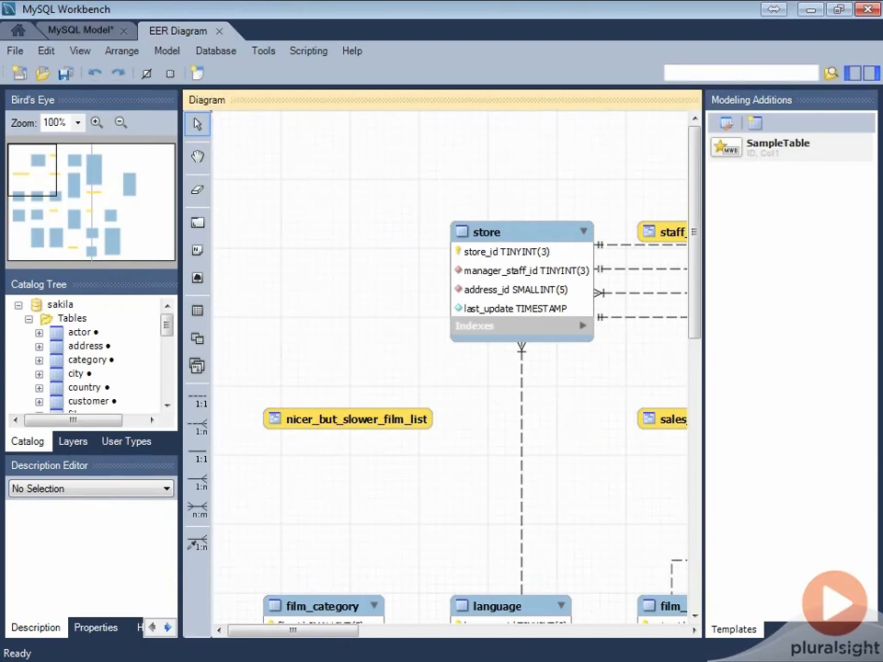
Examine the film table in the diagram and the relationships linking it to the neighbouring tables
{"action": "left_click_drag", "start_coordinate": [326, 635], "coordinate": [481, 644]}
{"action": "mouse_move", "coordinate": [476, 231]}
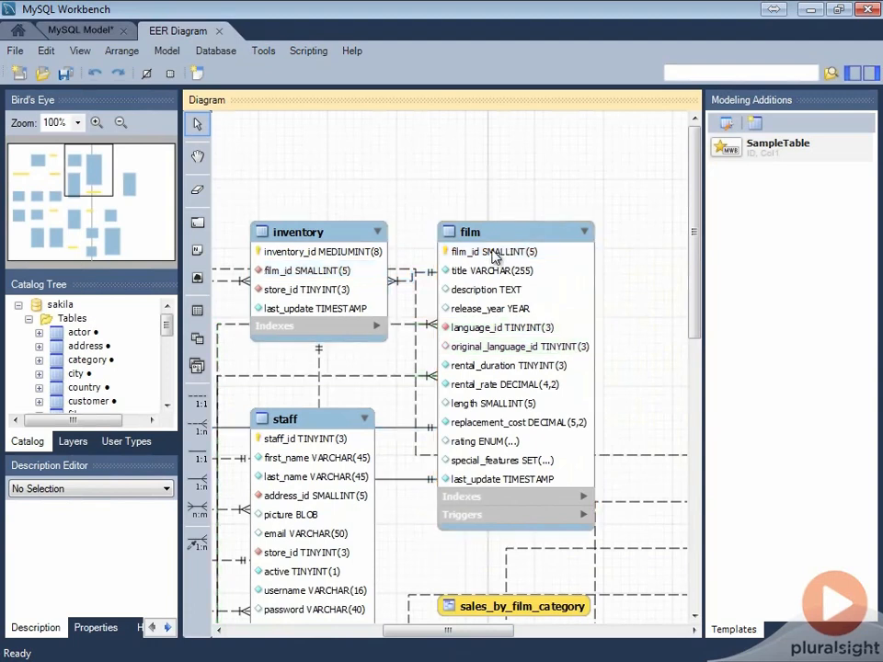
{"action": "mouse_move", "coordinate": [502, 239]}
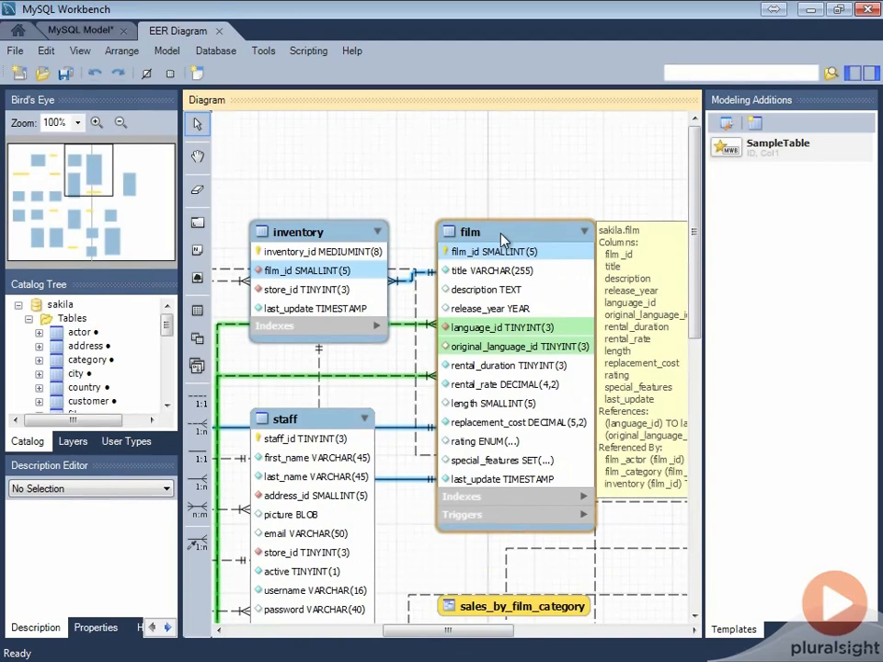
{"action": "mouse_move", "coordinate": [411, 330]}
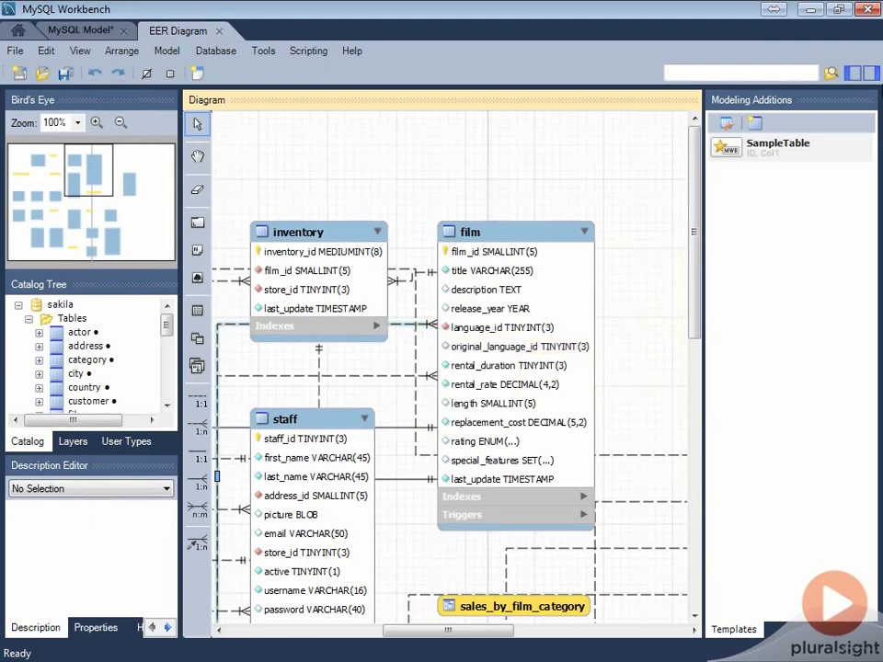
Hide the Modeling Additions sidebar and zoom the diagram out to 50% for an overview
{"action": "left_click", "coordinate": [871, 73]}
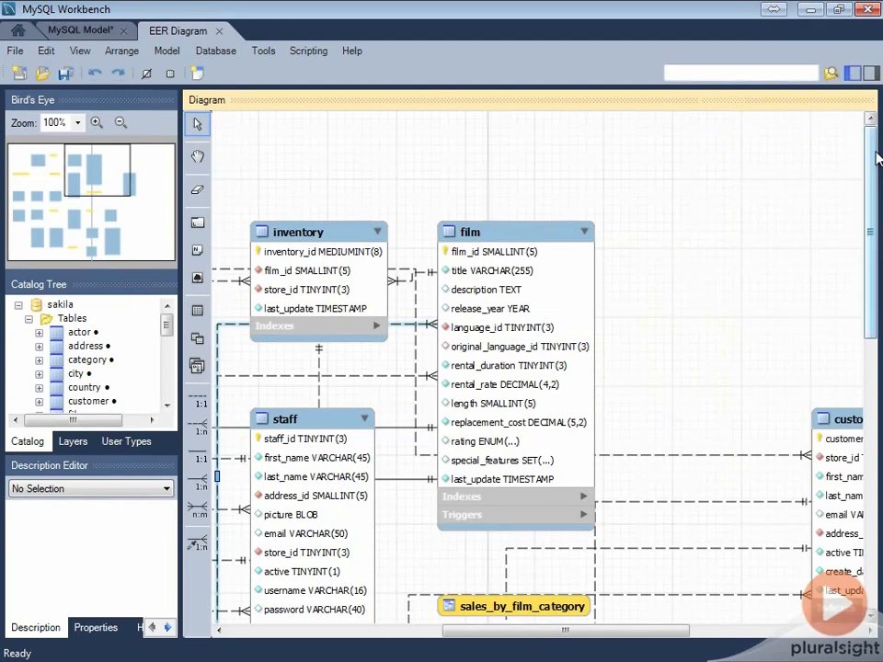
{"action": "left_click", "coordinate": [120, 124]}
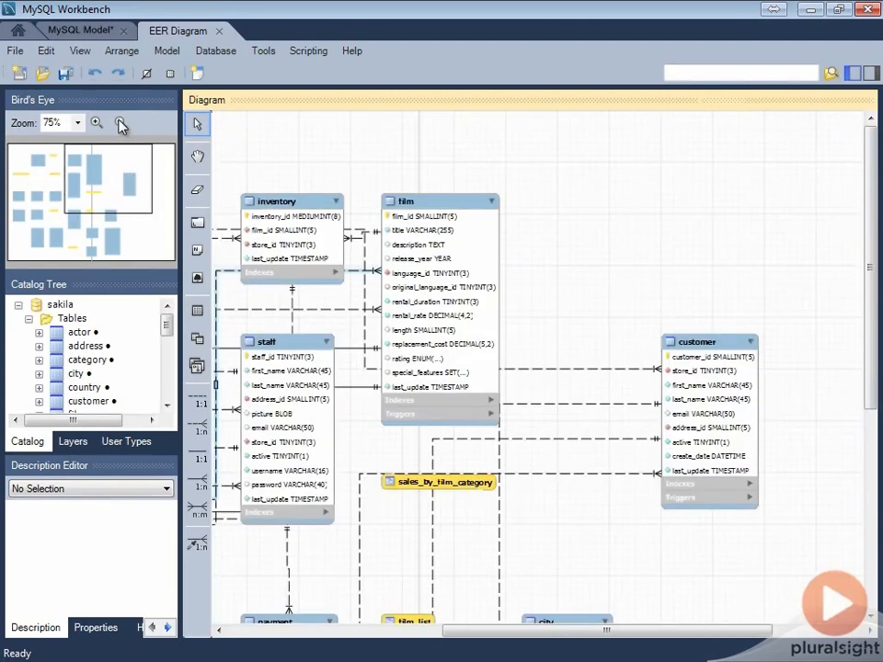
{"action": "left_click", "coordinate": [120, 124]}
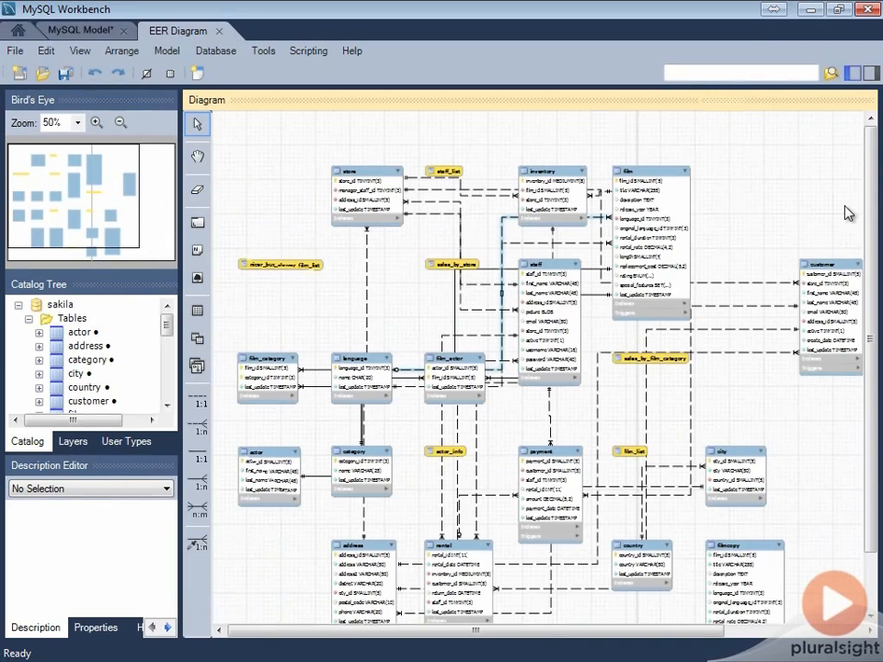
At 100% zoom, expand the film table's indexes and triggers and move the overlapping sales_by_film_category view to the empty area beside it
{"action": "left_click", "coordinate": [78, 124]}
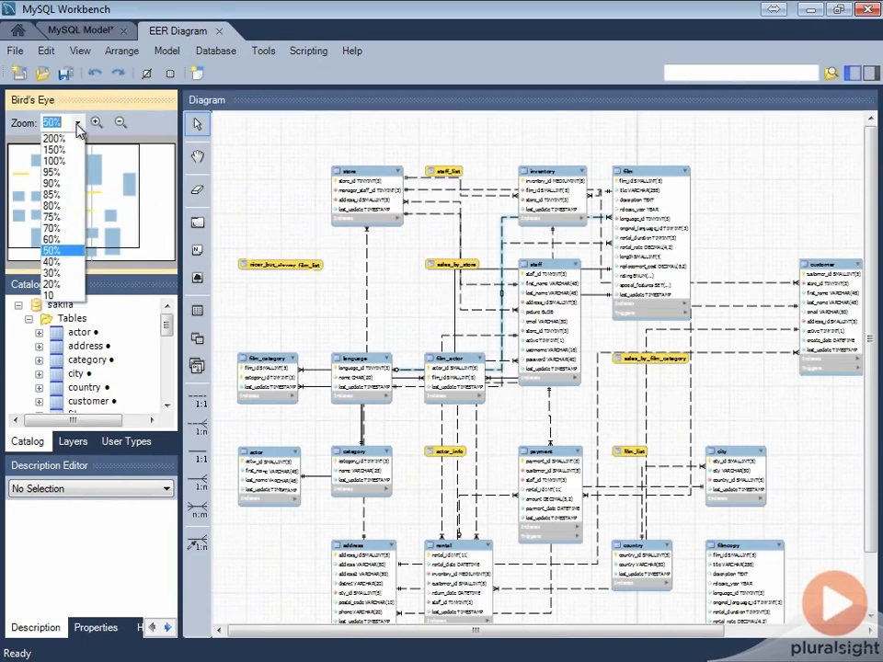
{"action": "left_click", "coordinate": [72, 163]}
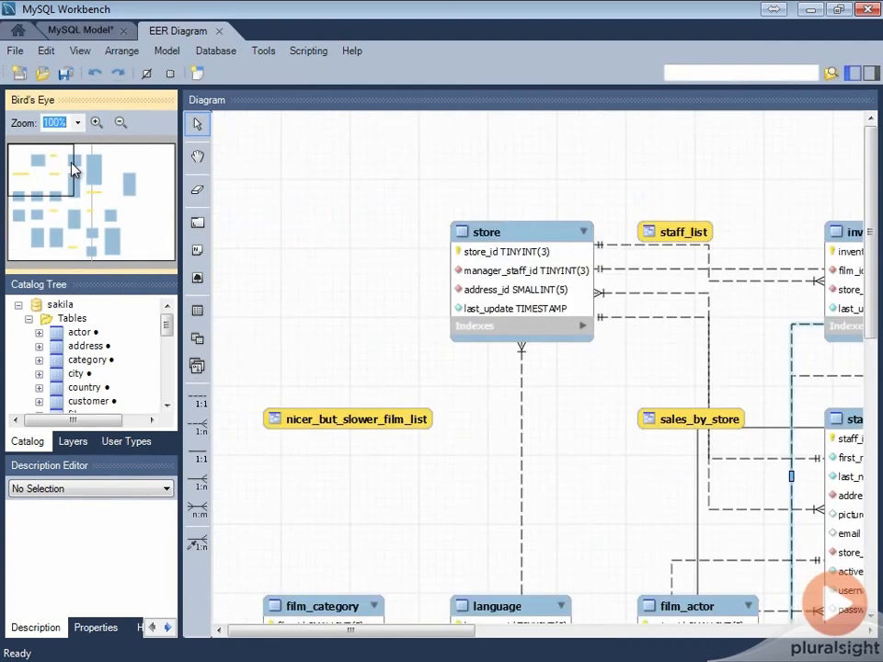
{"action": "left_click_drag", "start_coordinate": [72, 168], "coordinate": [130, 169]}
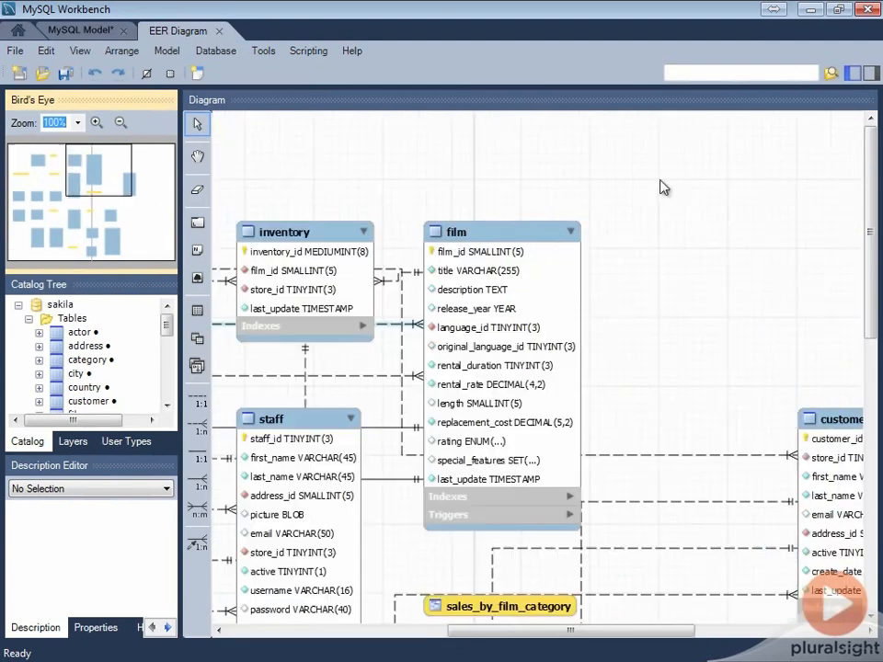
{"action": "left_click", "coordinate": [569, 503]}
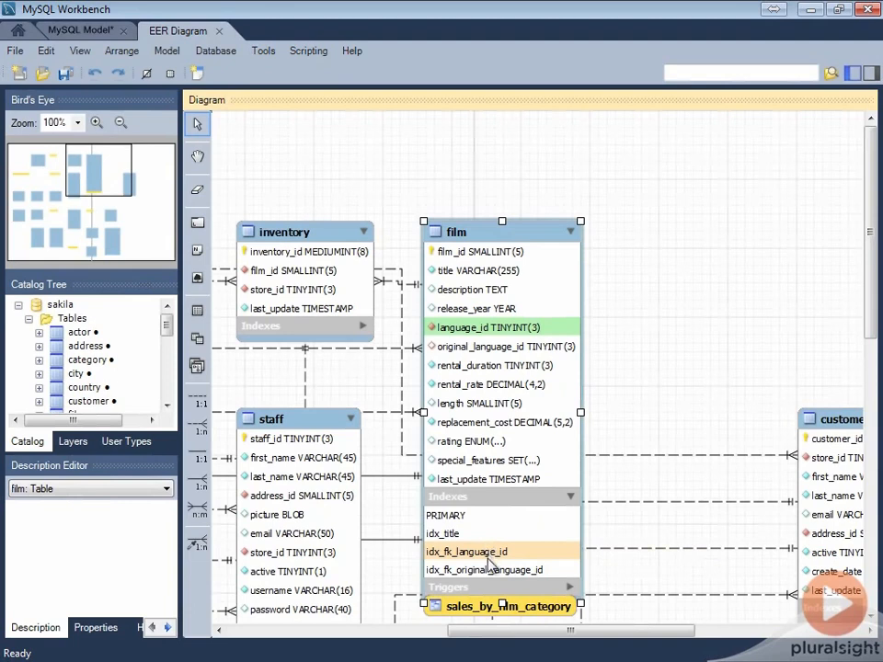
{"action": "scroll", "coordinate": [515, 552], "scroll_direction": "down", "scroll_amount": 3}
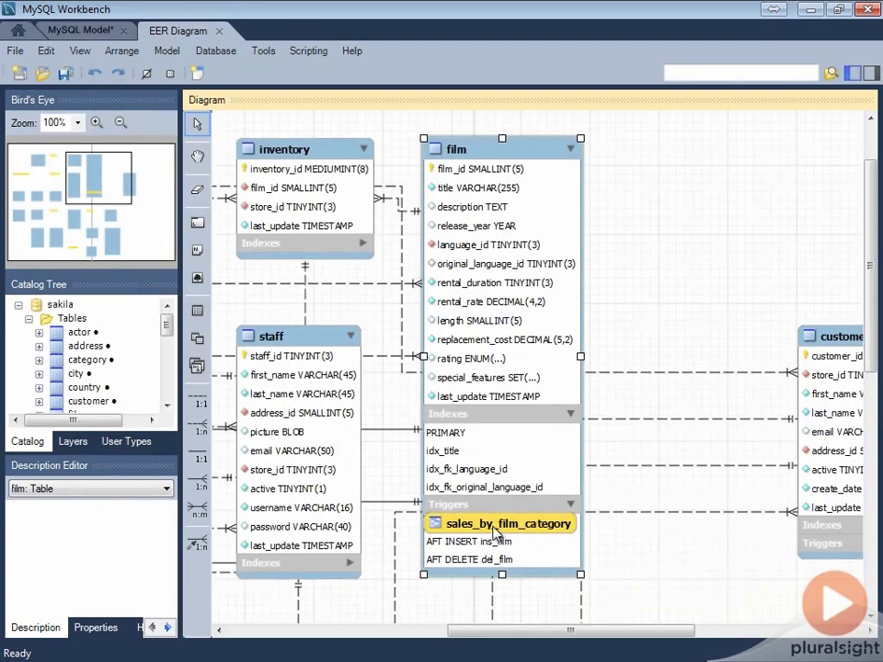
{"action": "left_click_drag", "start_coordinate": [495, 532], "coordinate": [698, 400]}
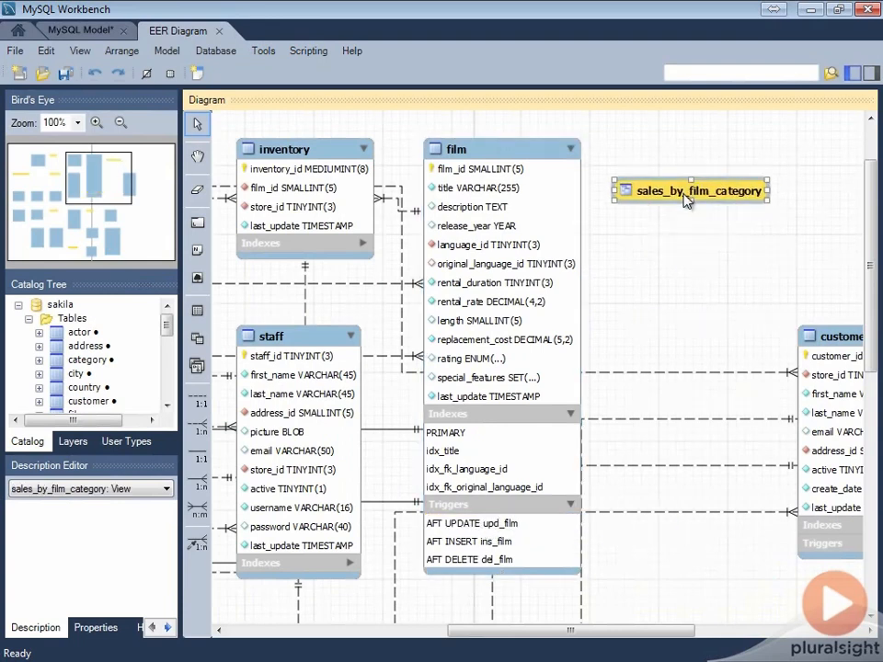
Open the film table's definition, review its columns, indexes and foreign keys, and close the table editor
{"action": "left_click", "coordinate": [485, 487]}
{"action": "scroll", "coordinate": [485, 487], "scroll_direction": "down", "scroll_amount": 1}
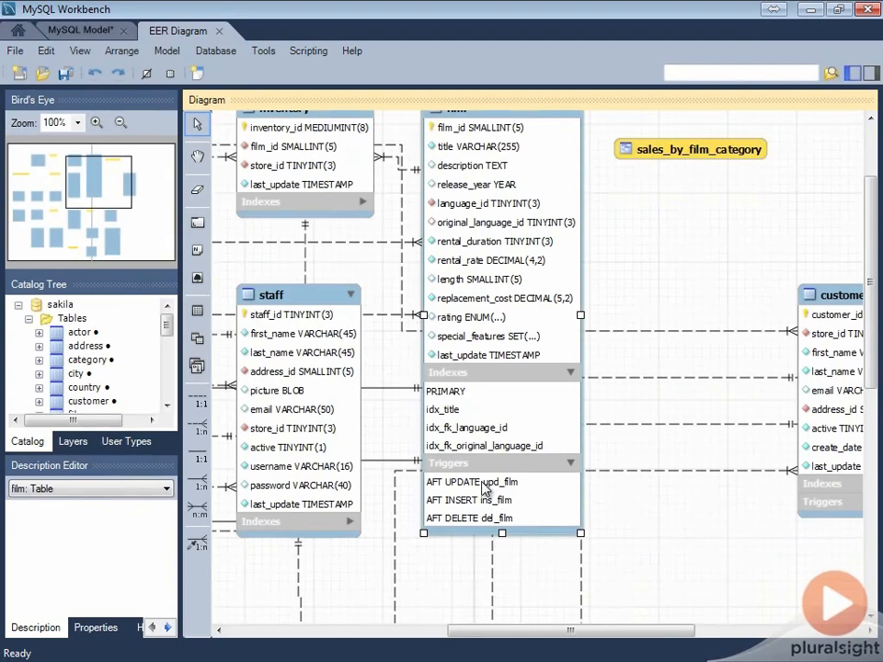
{"action": "double_click", "coordinate": [485, 487]}
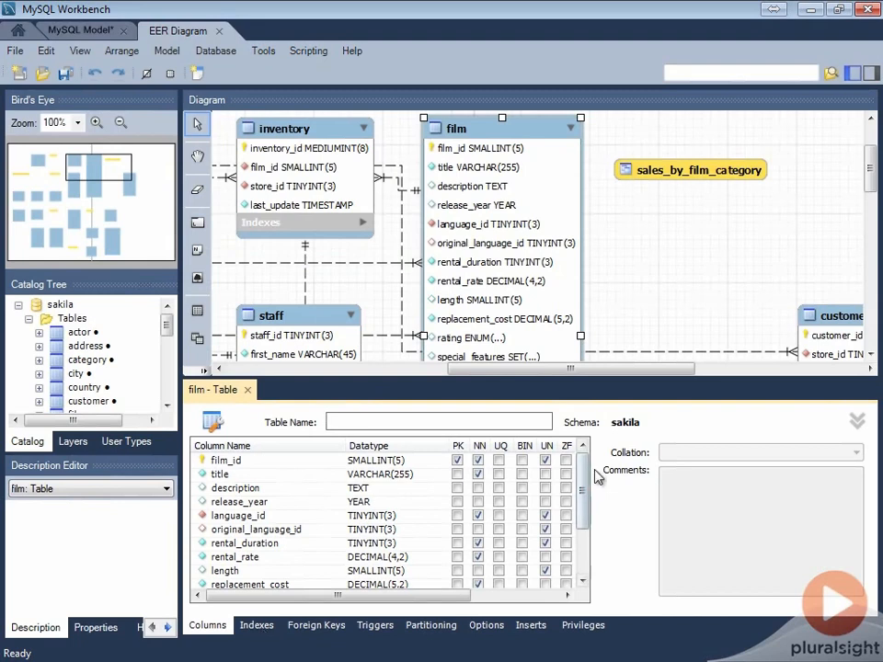
{"action": "scroll", "coordinate": [588, 521], "scroll_direction": "down", "scroll_amount": 2}
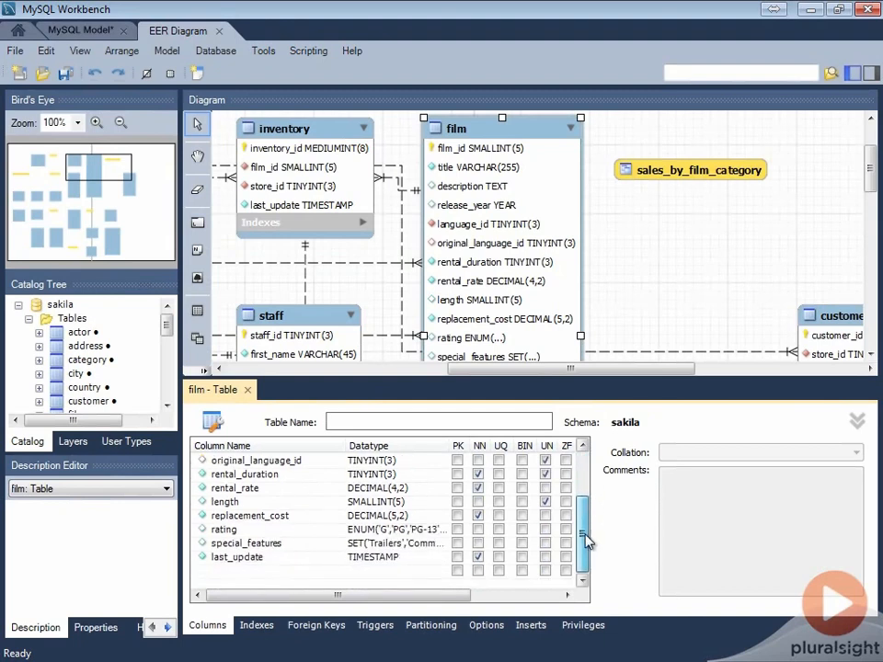
{"action": "left_click", "coordinate": [257, 626]}
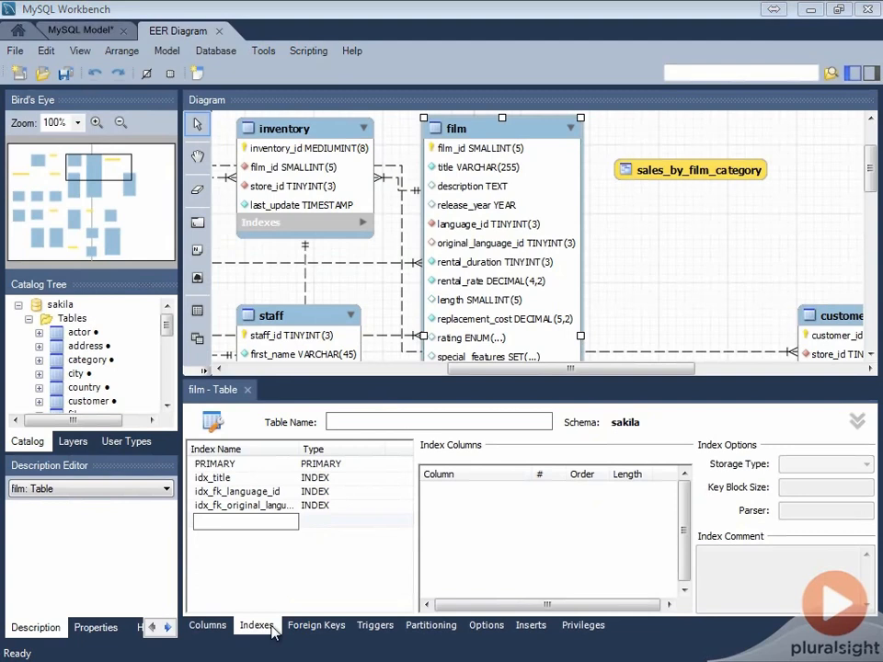
{"action": "left_click", "coordinate": [318, 629]}
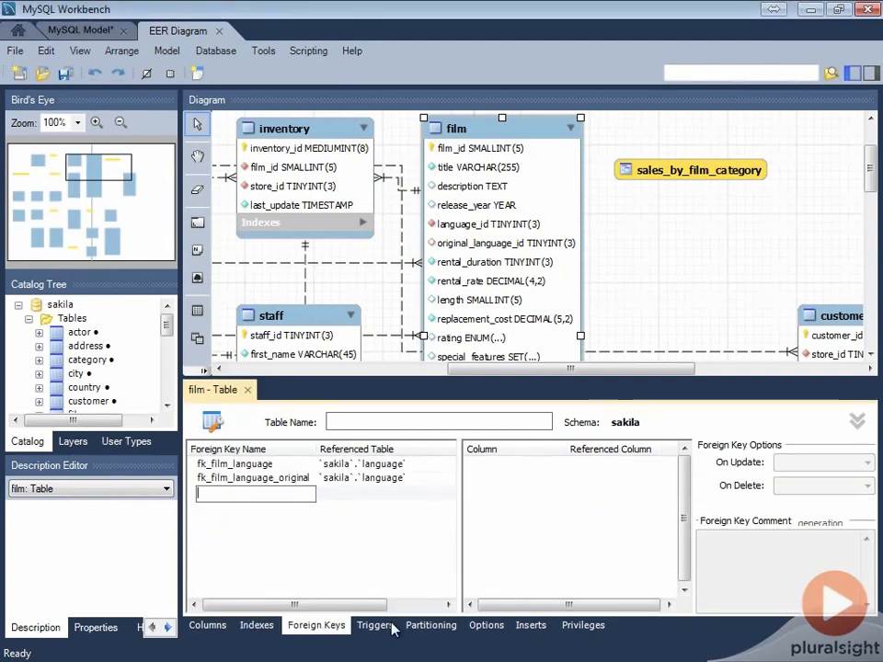
{"action": "left_click", "coordinate": [247, 390]}
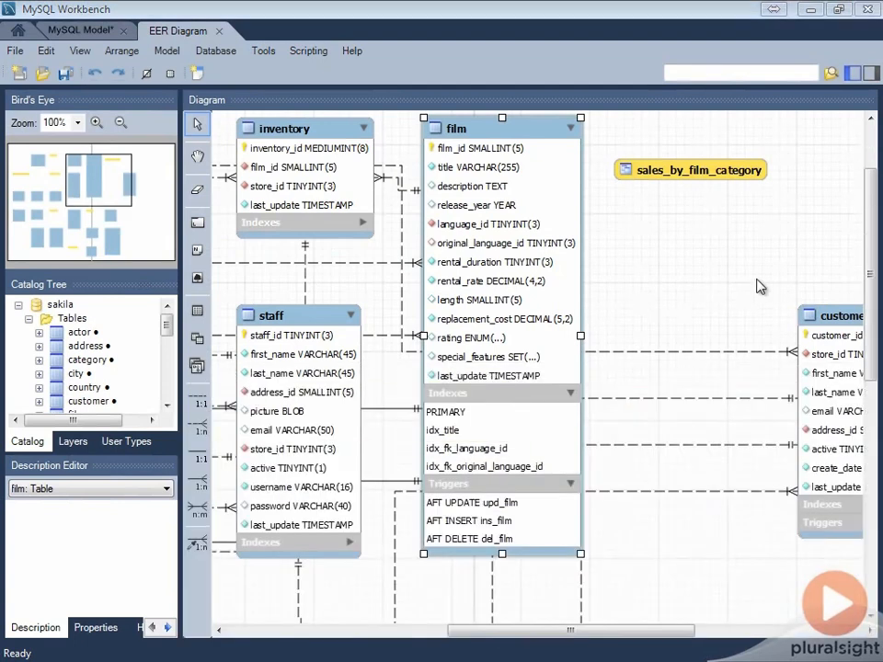
Show the model overview and expand its Schema Privileges, SQL Scripts and Model Notes sections
{"action": "left_click", "coordinate": [90, 30]}
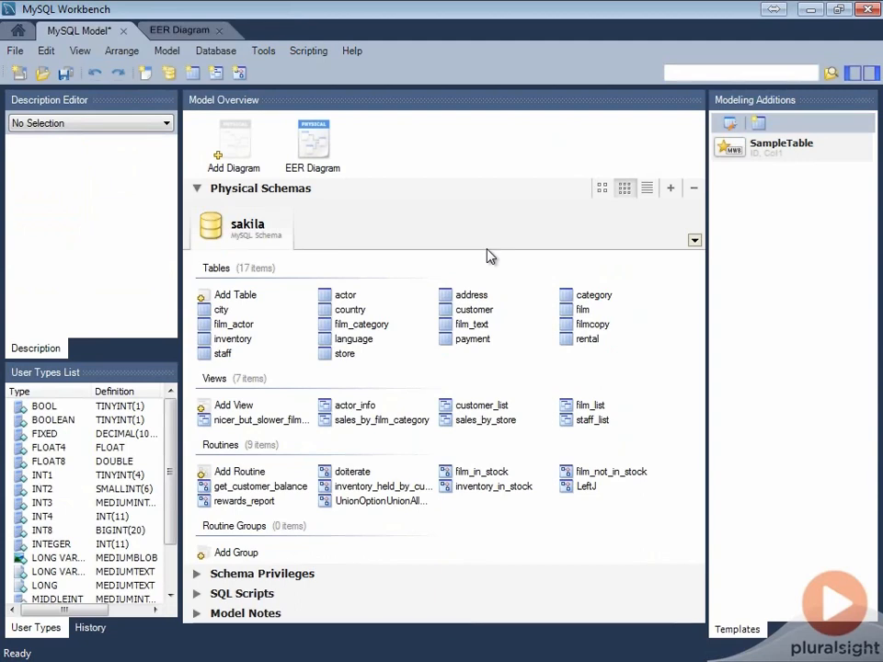
{"action": "left_click", "coordinate": [197, 574]}
{"action": "left_click", "coordinate": [197, 602]}
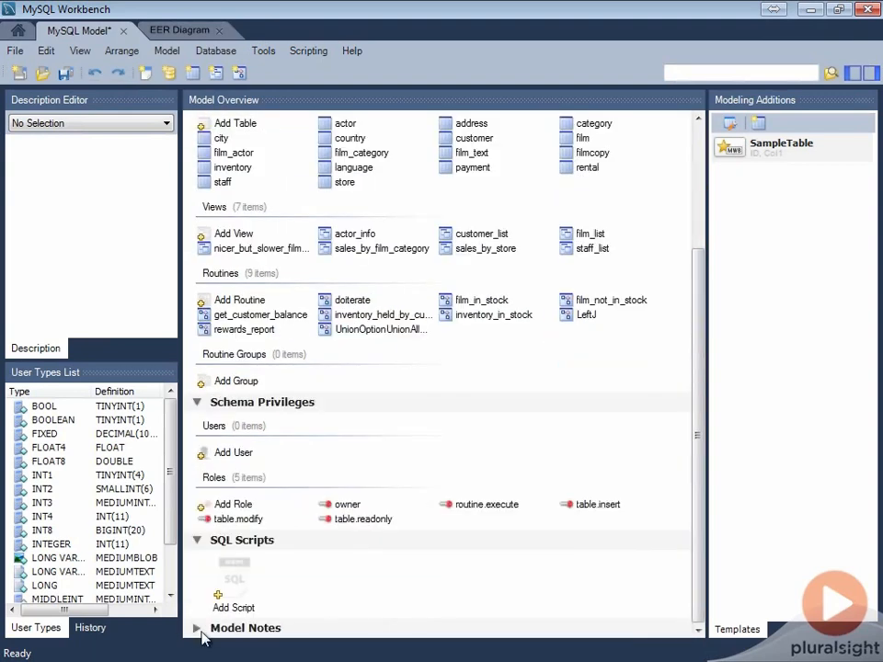
{"action": "left_click", "coordinate": [197, 629]}
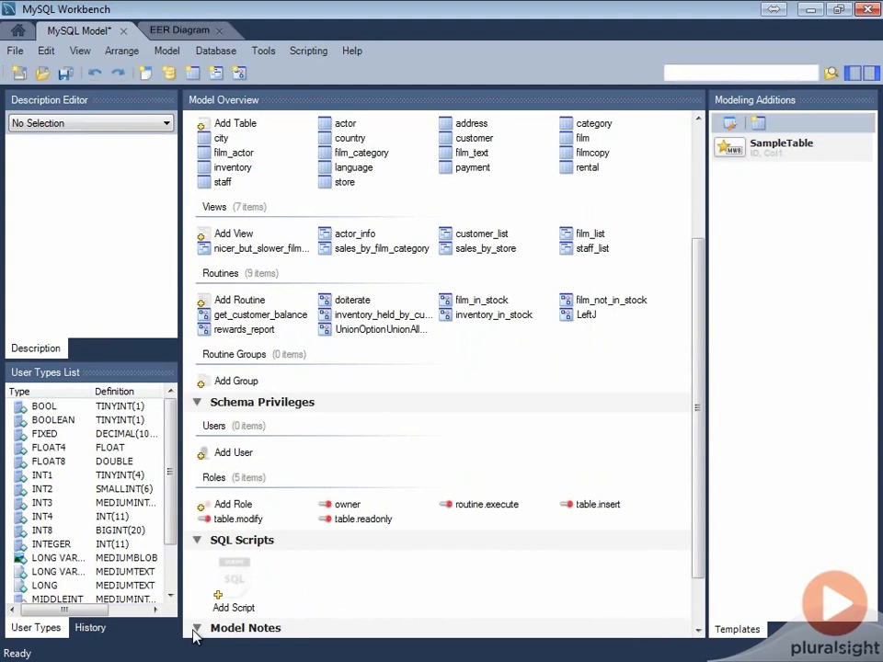
Save the model as sakila-eer in the before folder and return to the home screen
{"action": "left_click", "coordinate": [66, 77]}
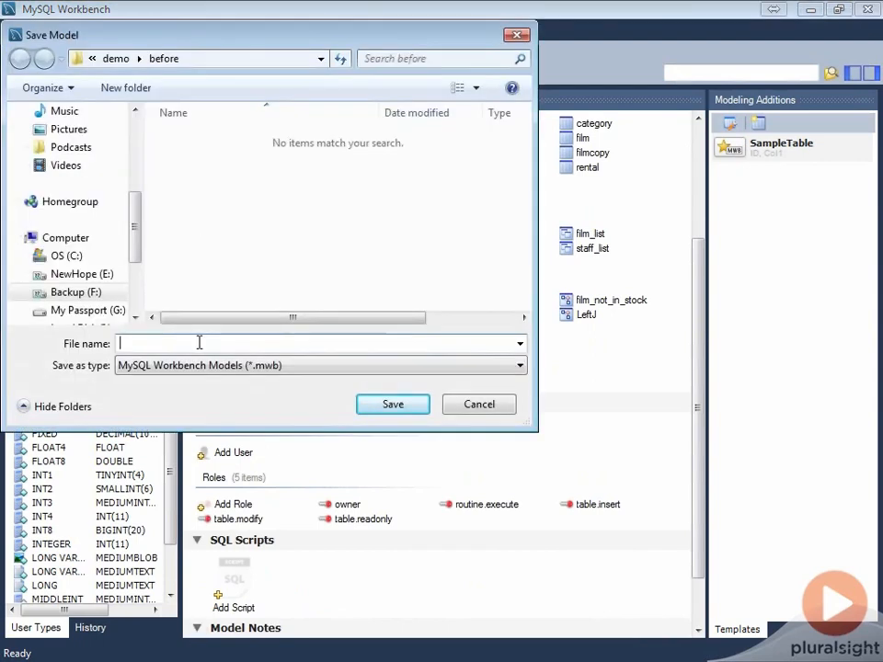
{"action": "type", "text": "sakila-eer"}
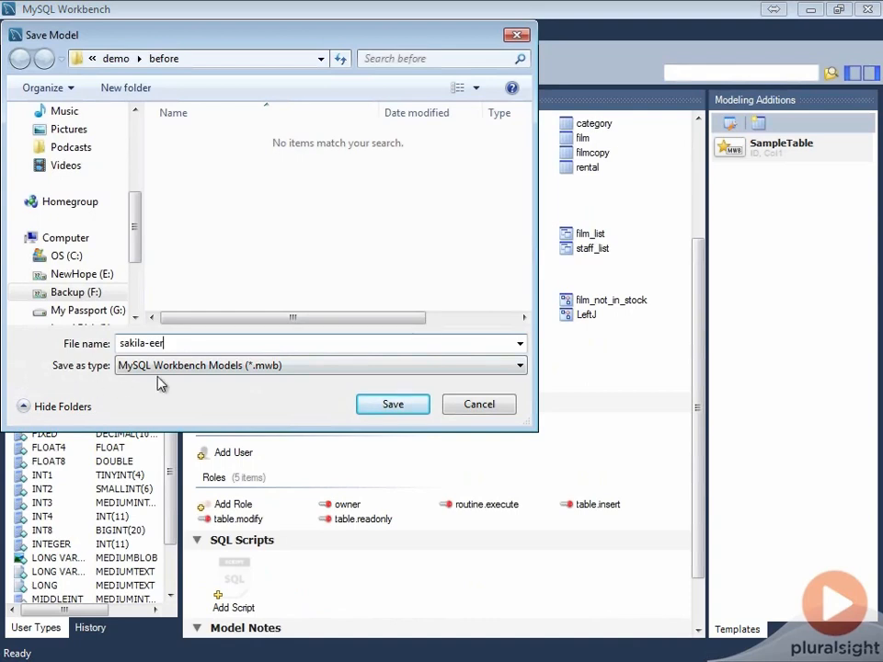
{"action": "left_click", "coordinate": [416, 407]}
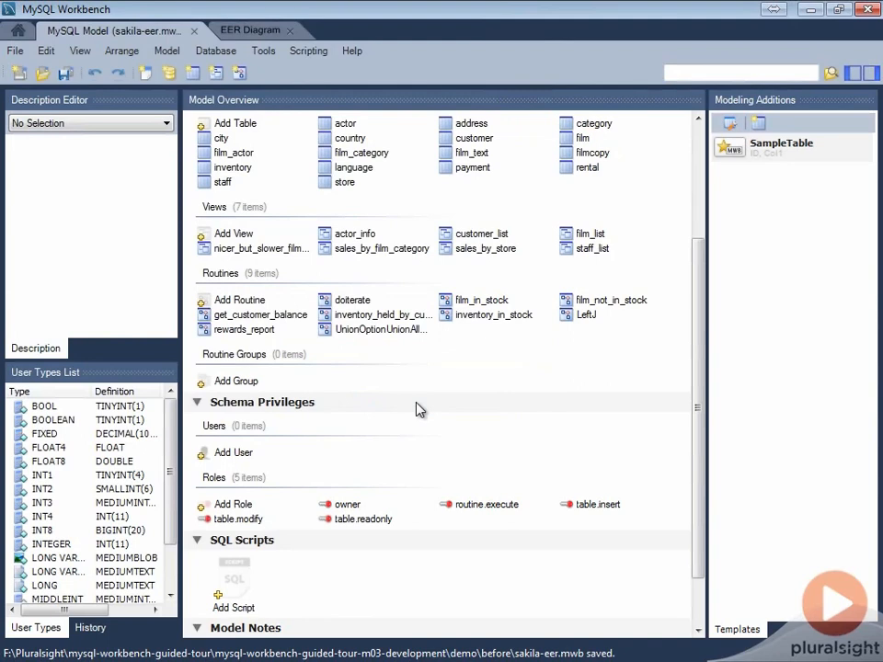
{"action": "left_click", "coordinate": [17, 29]}
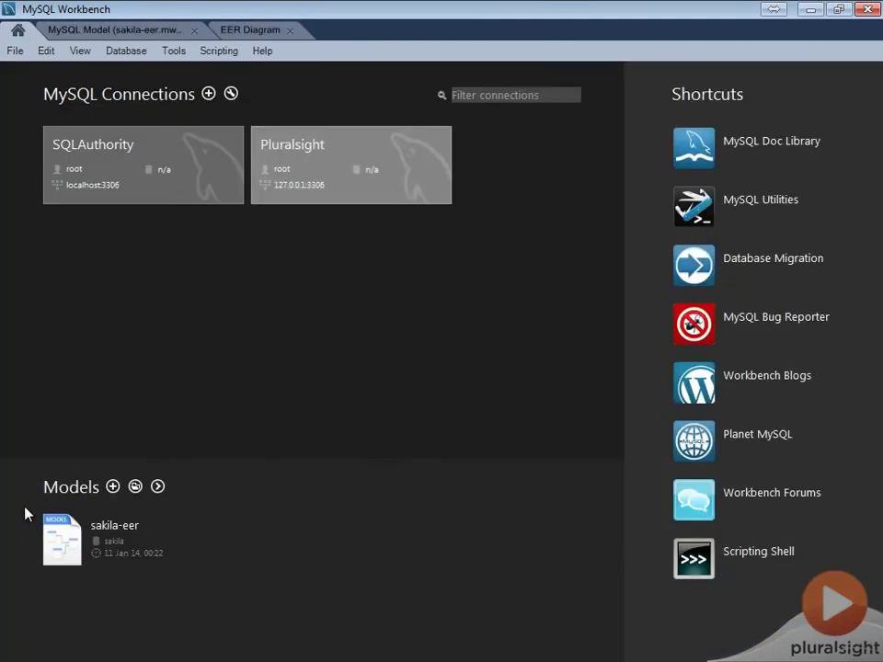